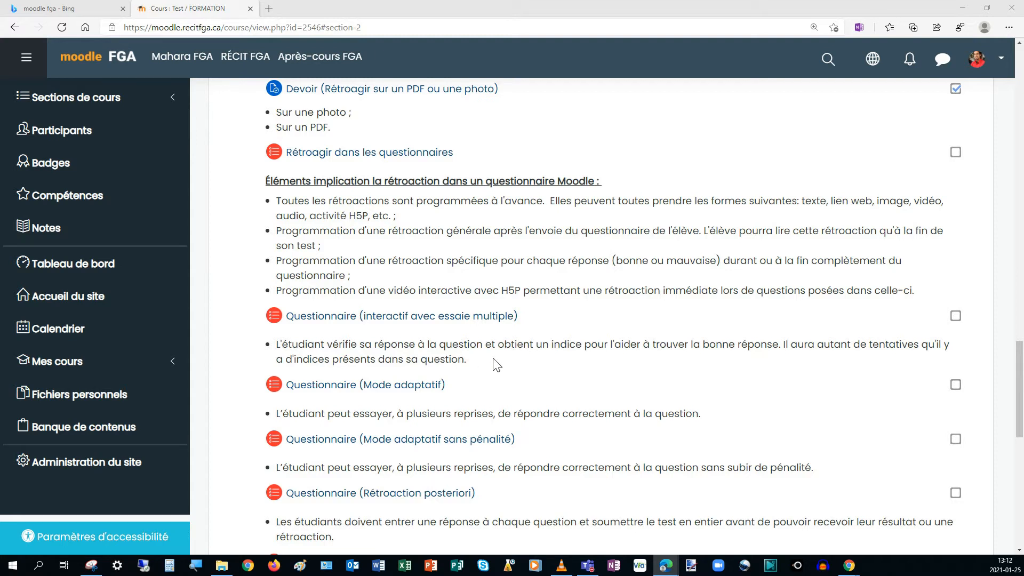
# - Review the descriptions of the Questionnaire activities in the FORMATION RÉTROACTION MOODLE section, including the adaptatif, posteriori and immédiate modes
pyautogui.scroll(-5, 500, 361)
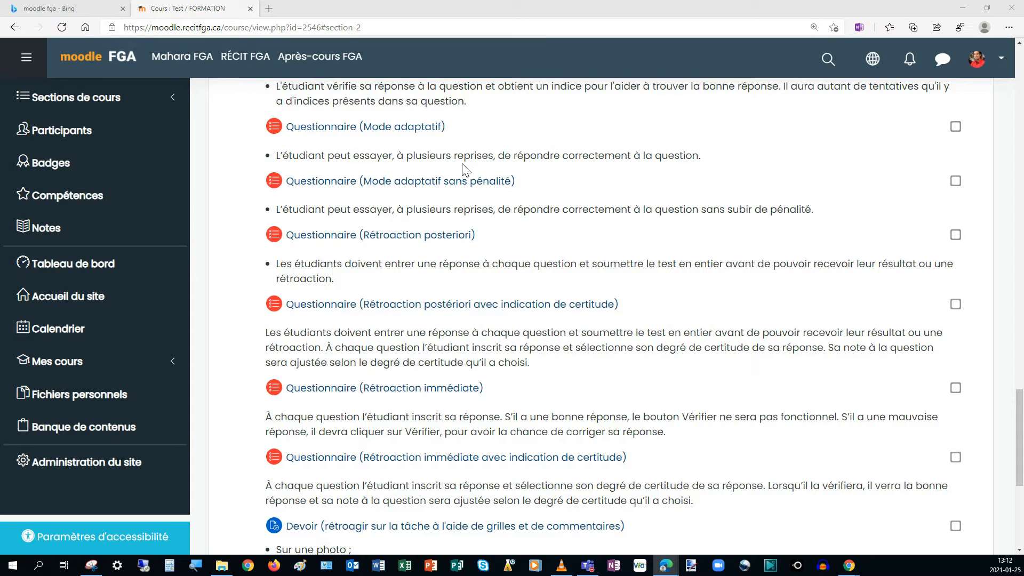
pyautogui.moveTo(484, 157); pyautogui.dragTo(544, 154)
pyautogui.click(587, 155)
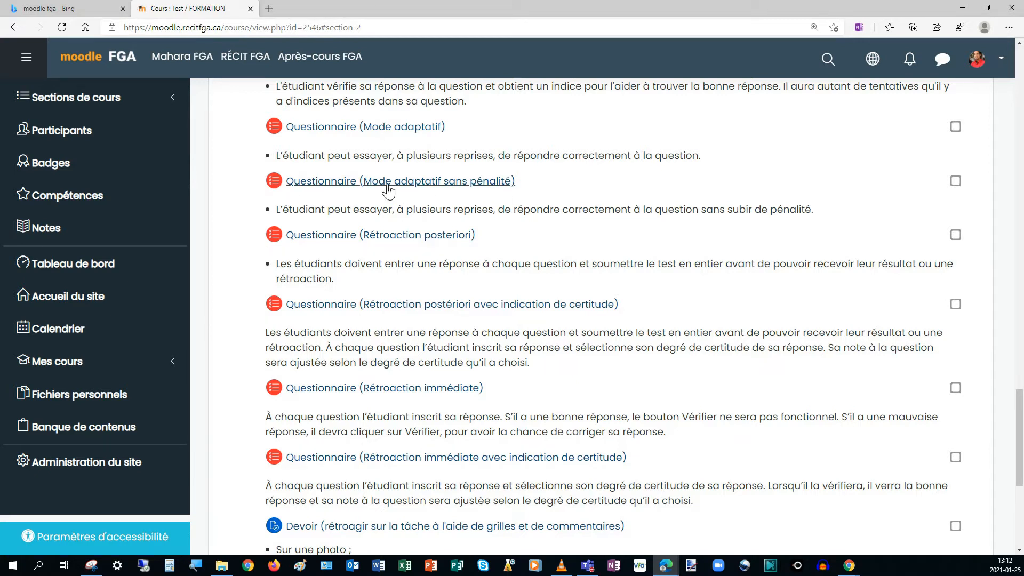
pyautogui.moveTo(377, 209); pyautogui.dragTo(520, 215)
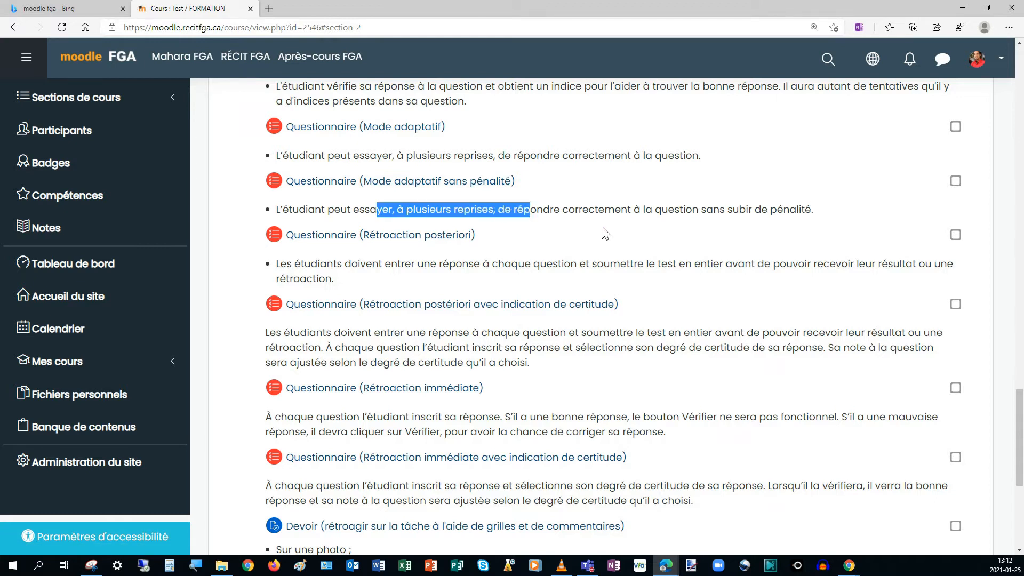
pyautogui.moveTo(630, 210); pyautogui.dragTo(806, 217)
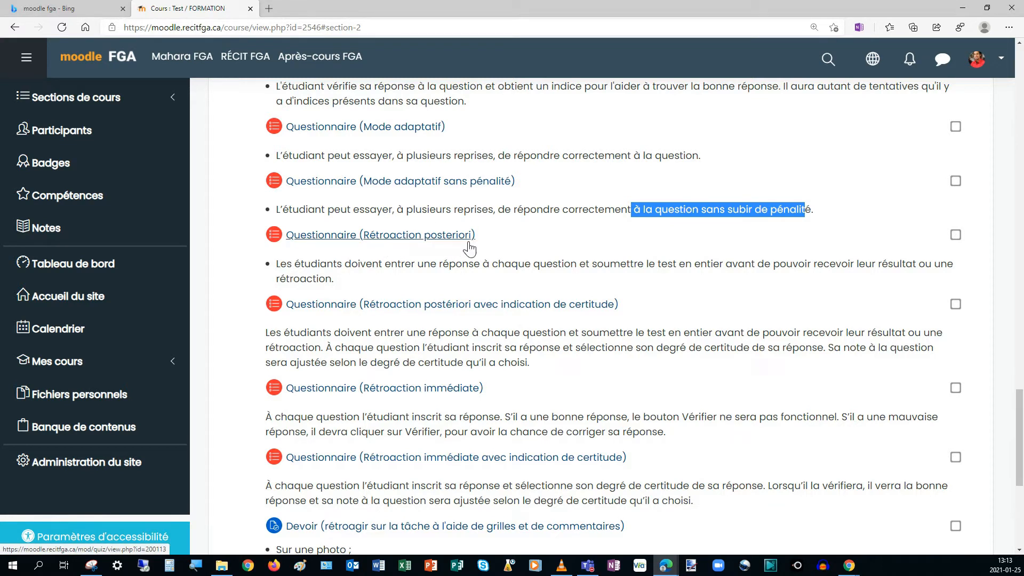
pyautogui.click(319, 248)
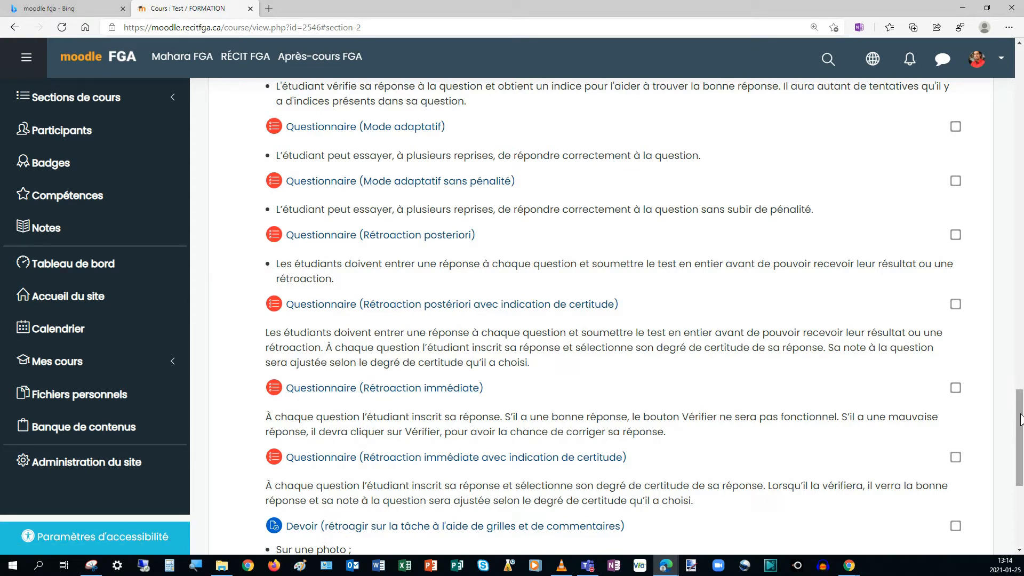
pyautogui.scroll(-2, 1015, 419)
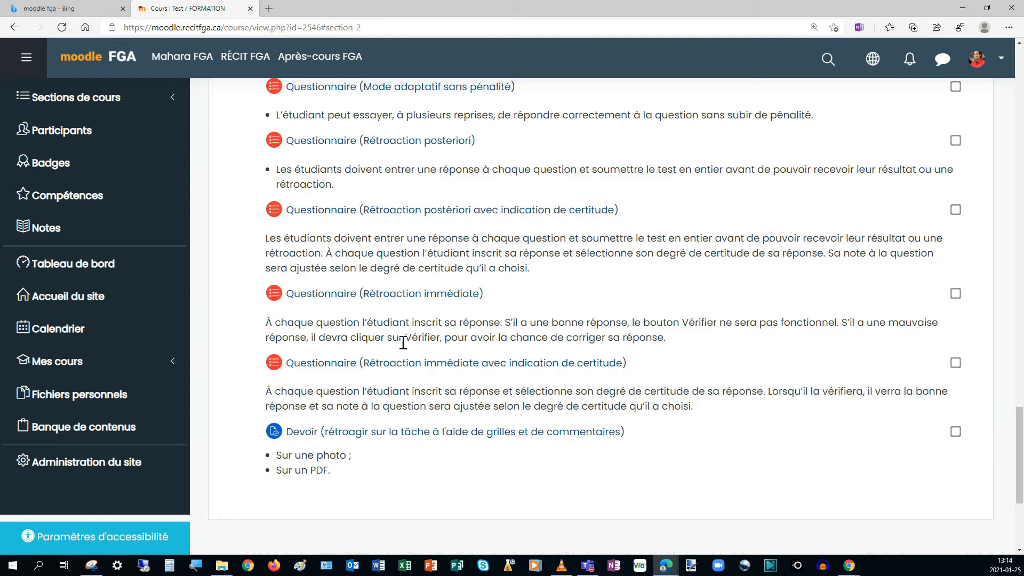
pyautogui.scroll(5, 400, 342)
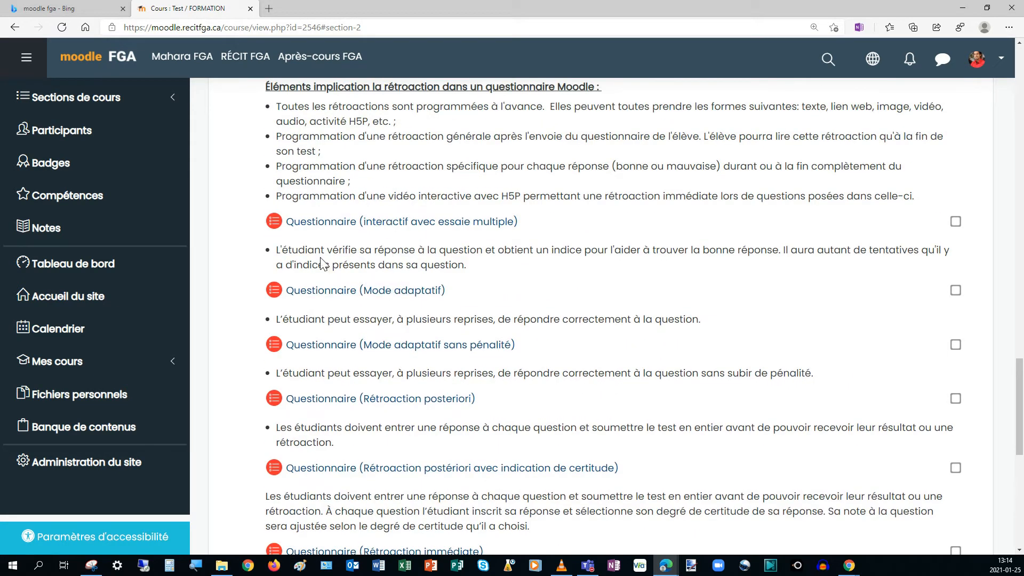
pyautogui.scroll(5, 355, 490)
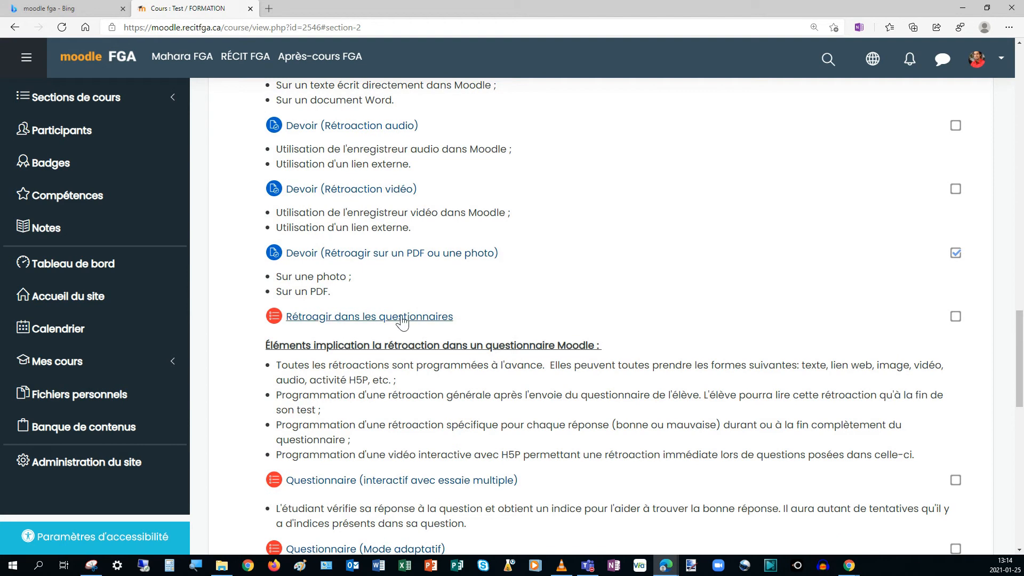
# - Open the "Rétroagir dans les questionnaires" quiz from the course page and open its settings for editing
pyautogui.click(384, 320)
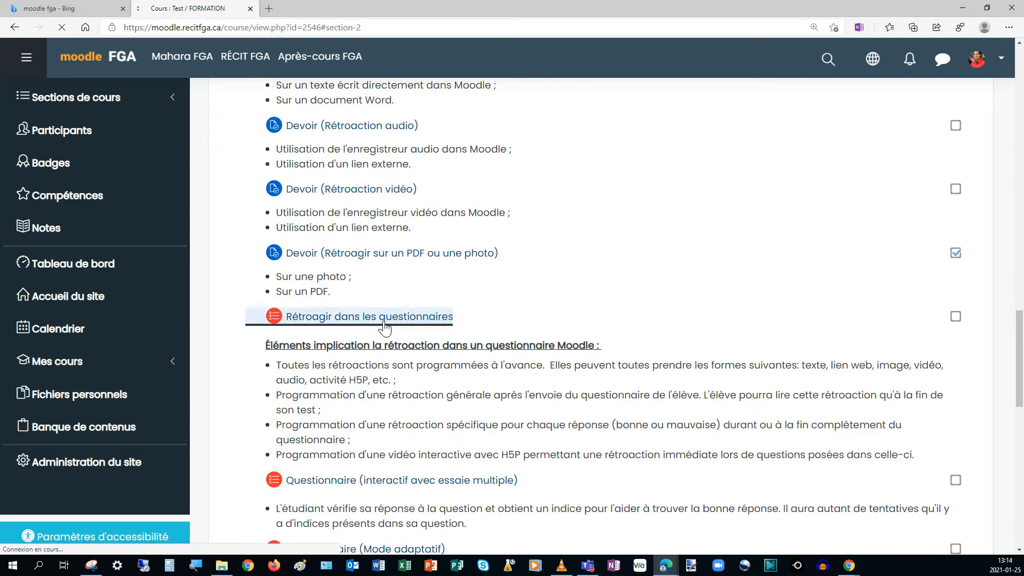
pyautogui.scroll(-5, 393, 326)
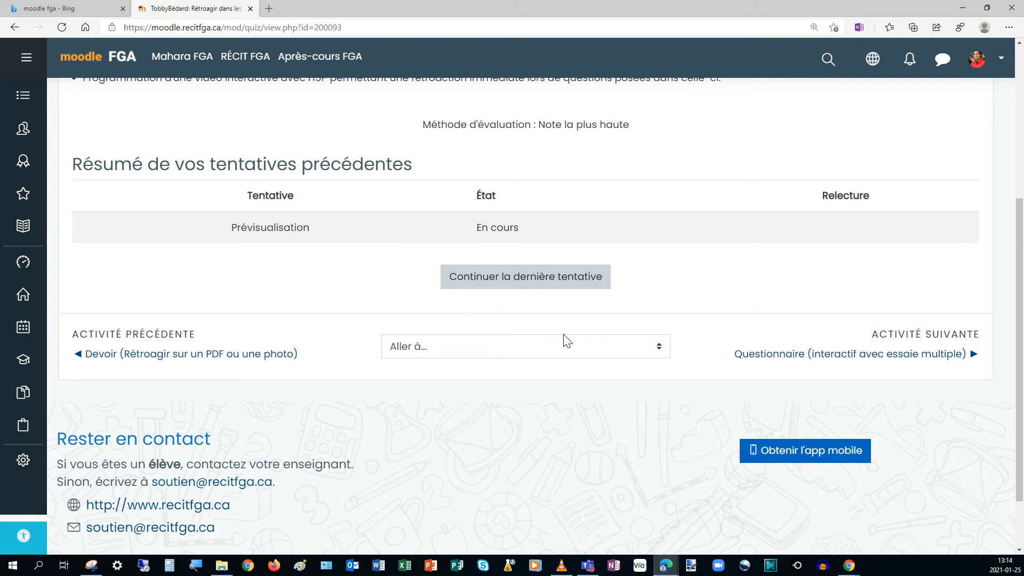
pyautogui.scroll(5, 582, 347)
pyautogui.click(964, 225)
pyautogui.click(856, 249)
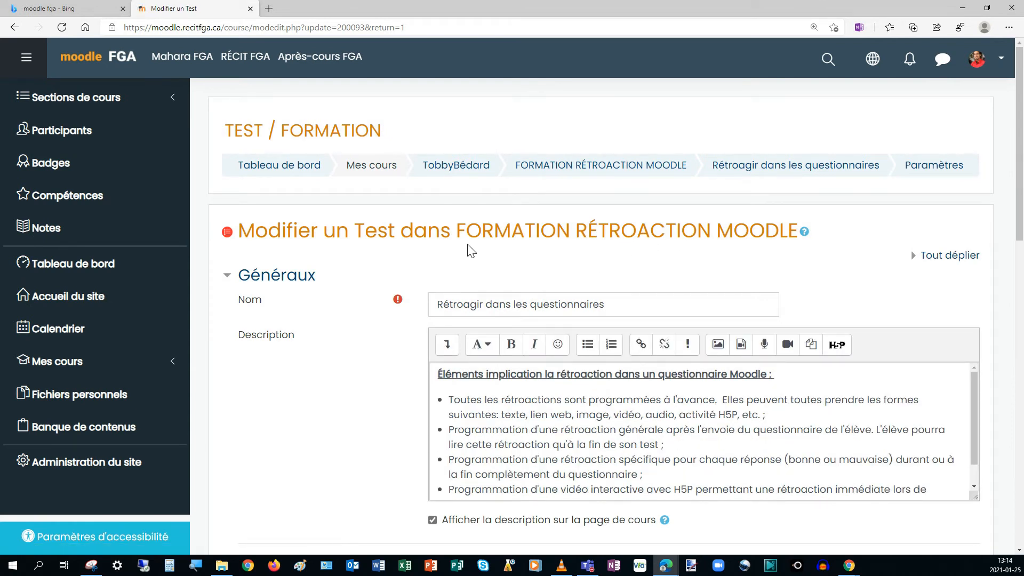
# - Expand the Temps, Note and Mise en page sections of the quiz settings to examine their options
pyautogui.scroll(-5, 411, 285)
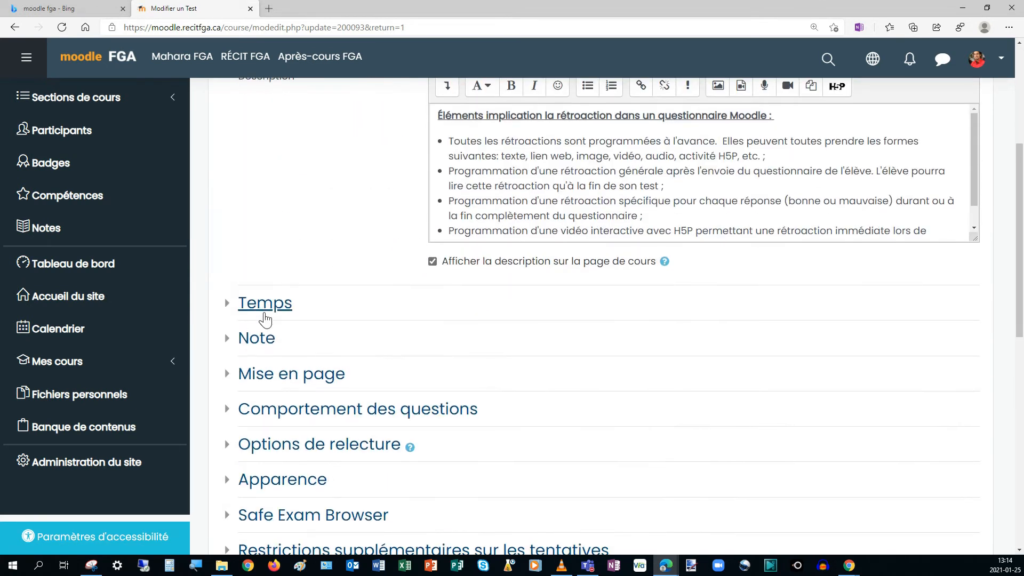
pyautogui.click(261, 309)
pyautogui.scroll(-5, 397, 296)
pyautogui.click(256, 231)
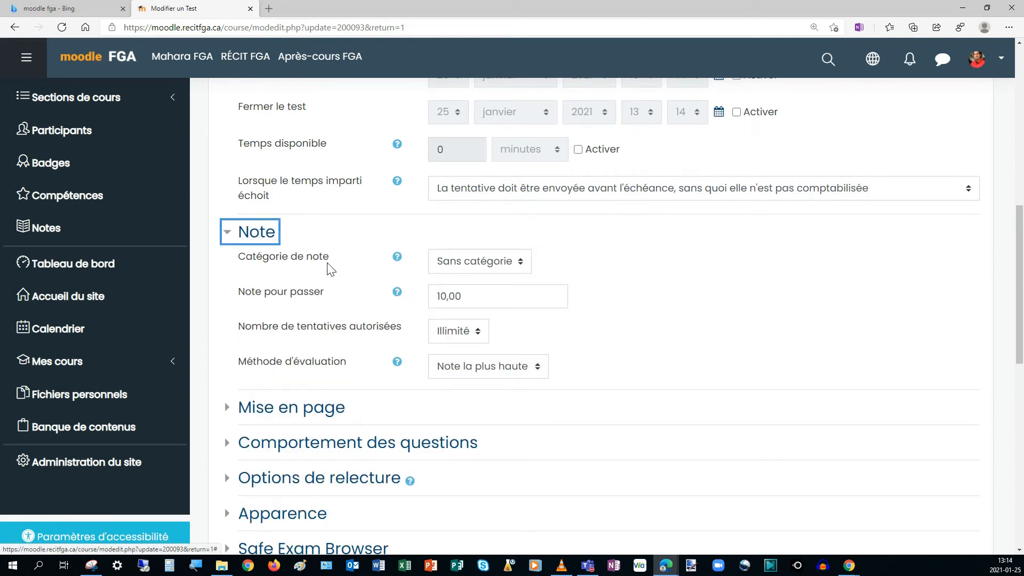
pyautogui.click(302, 410)
pyautogui.scroll(-5, 381, 347)
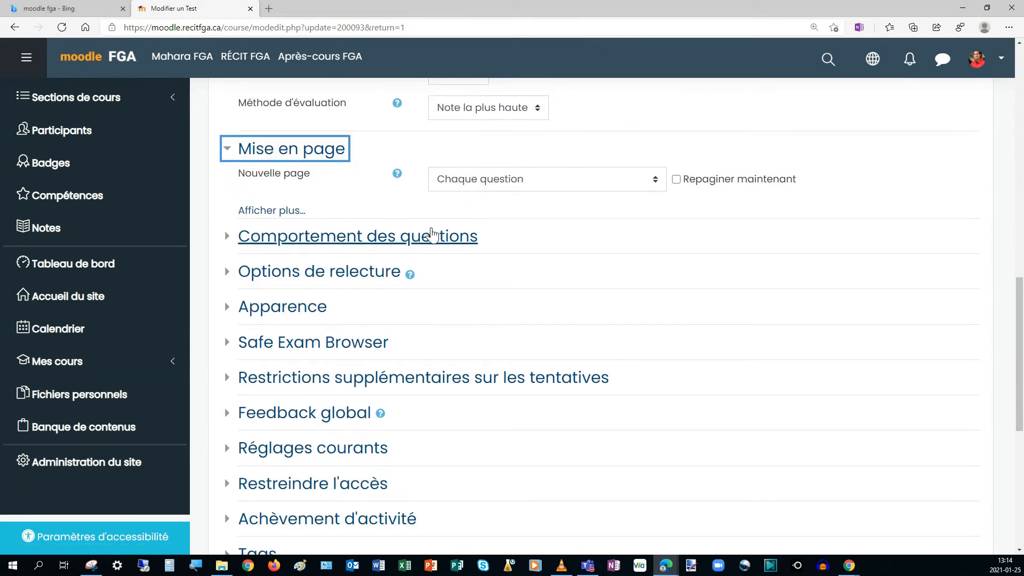
# - Under Comportement des questions, set "Chaque tentative complète la précédente" to Oui, then save the quiz and return to the course
pyautogui.click(420, 245)
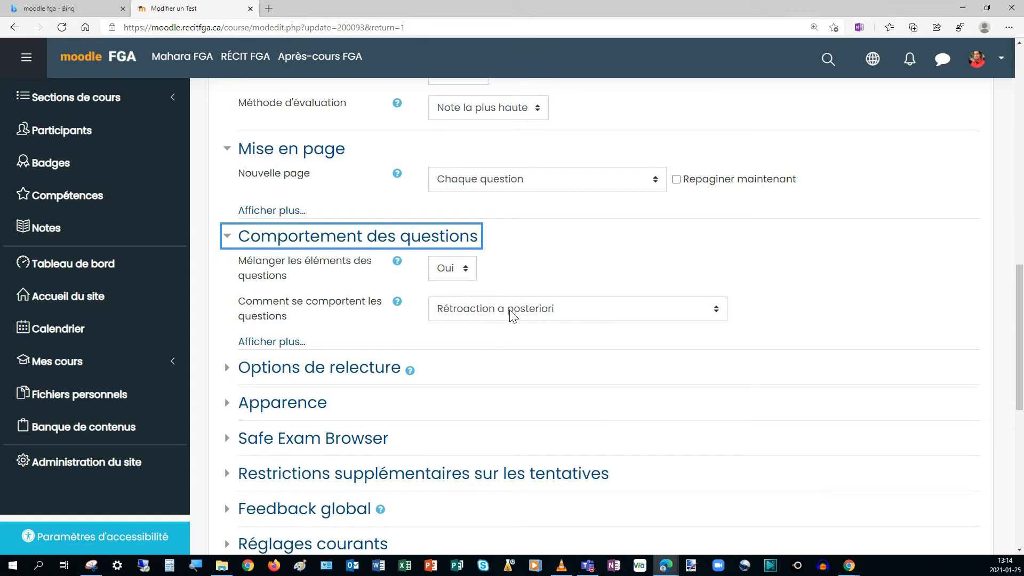
pyautogui.click(277, 342)
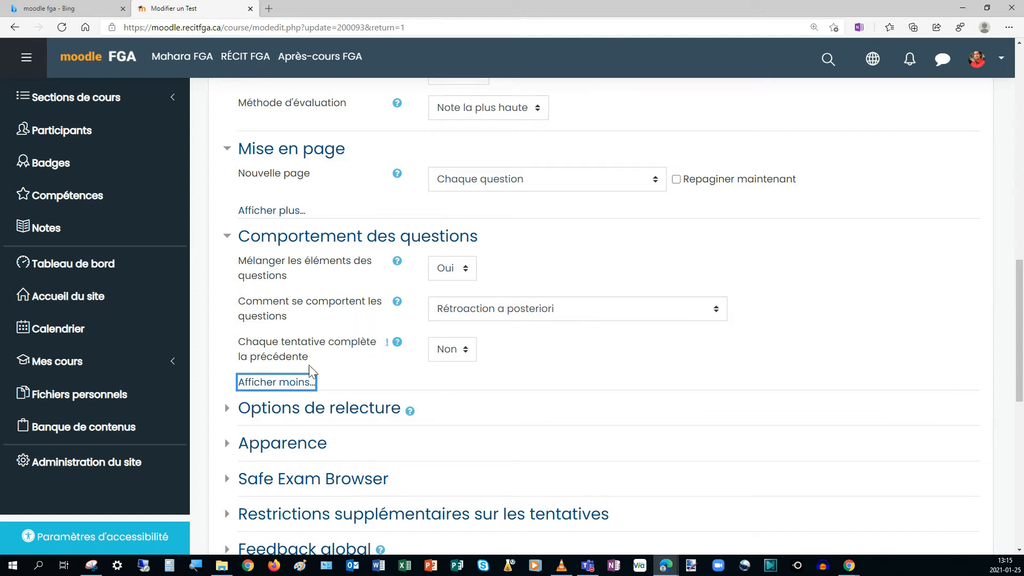
pyautogui.click(459, 352)
pyautogui.click(464, 389)
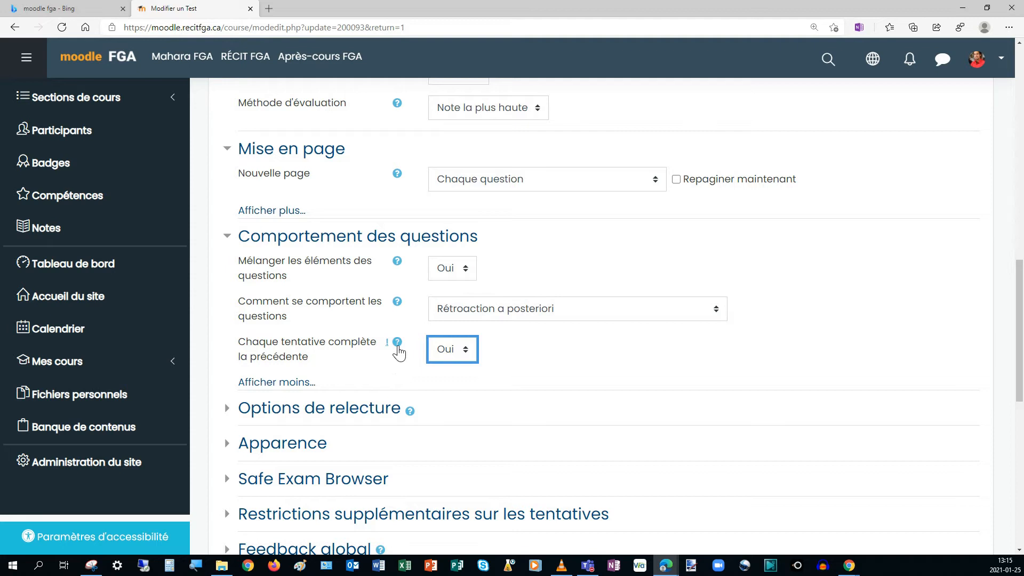
pyautogui.scroll(-5, 402, 373)
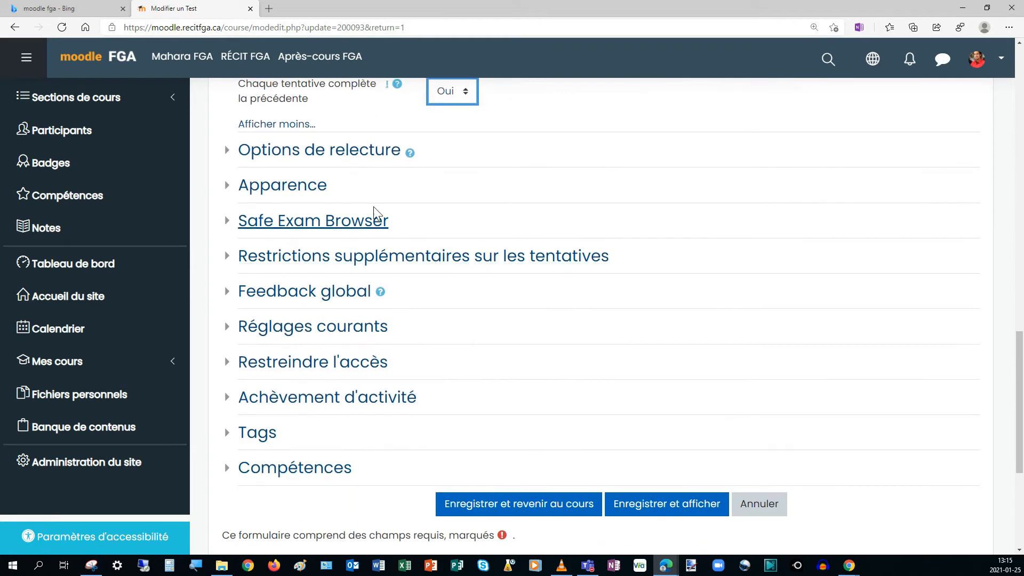
pyautogui.click(508, 509)
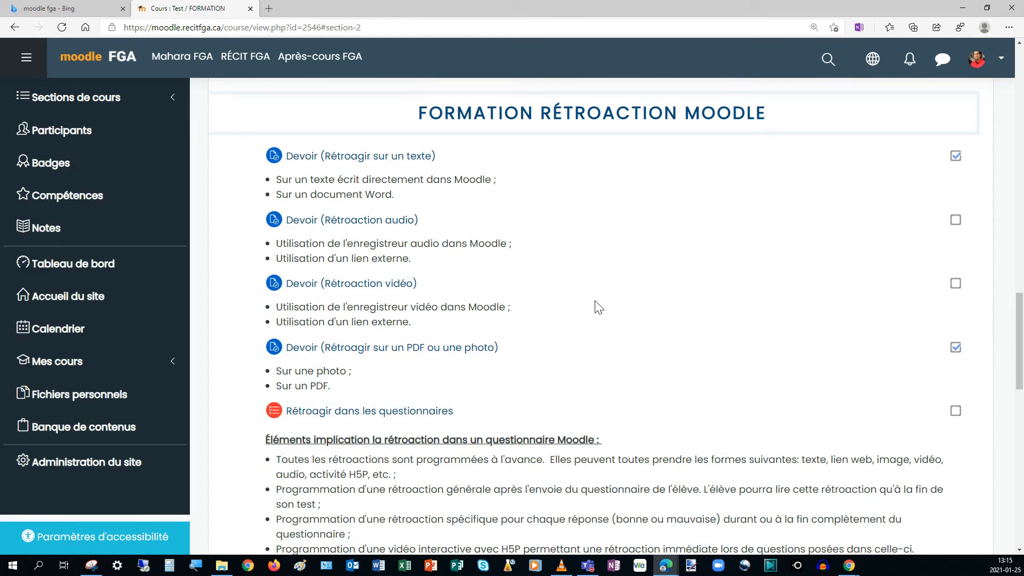
pyautogui.scroll(-5, 598, 308)
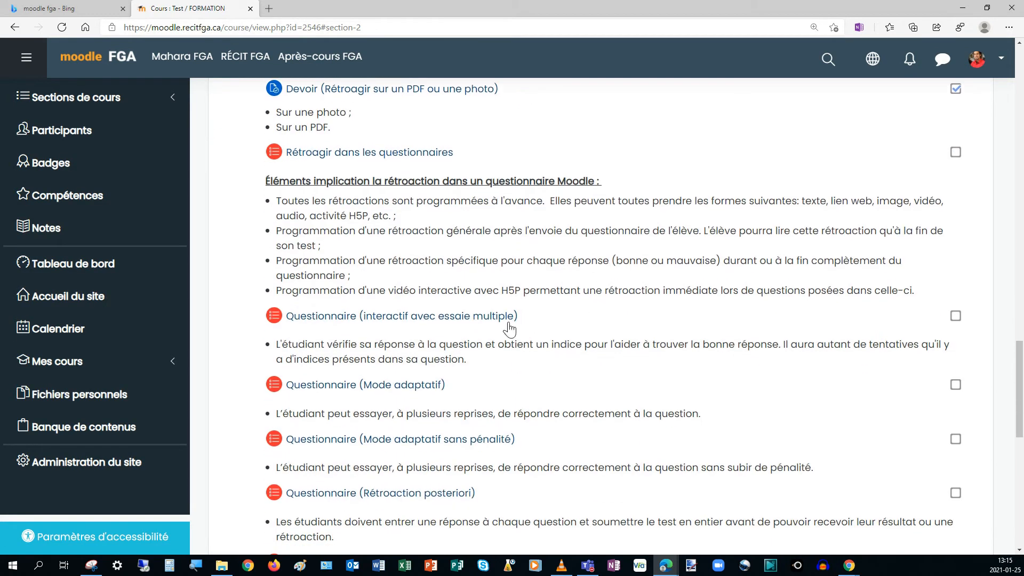
pyautogui.click(402, 326)
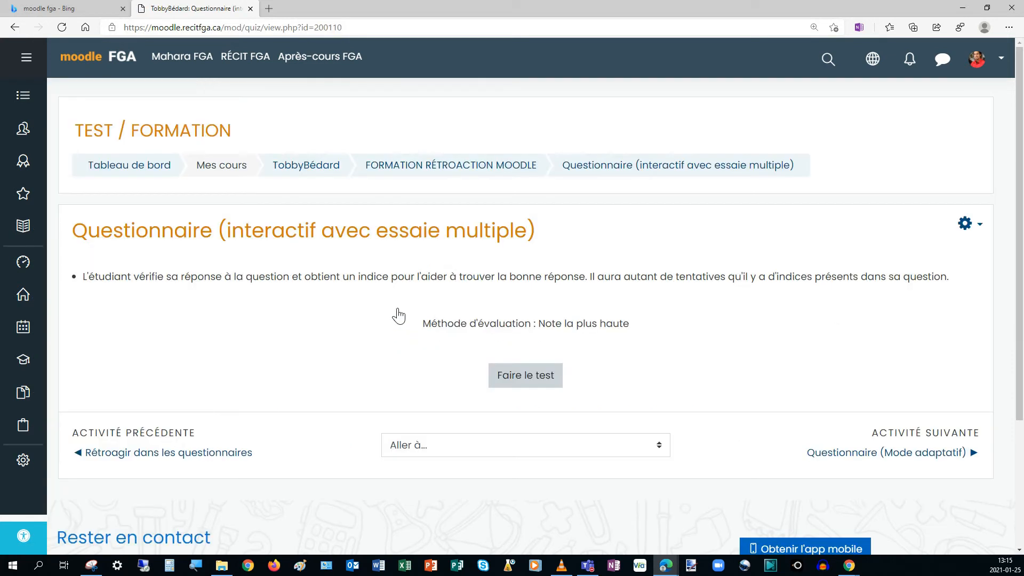
pyautogui.click(15, 27)
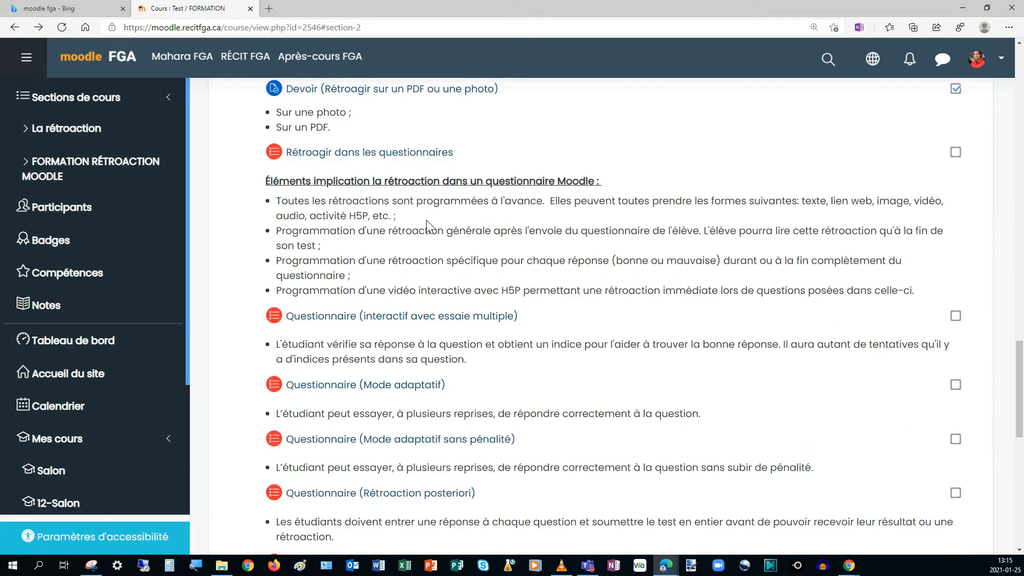
# - Reopen the settings of the "Rétroagir dans les questionnaires" quiz and expand the Feedback global section
pyautogui.click(380, 153)
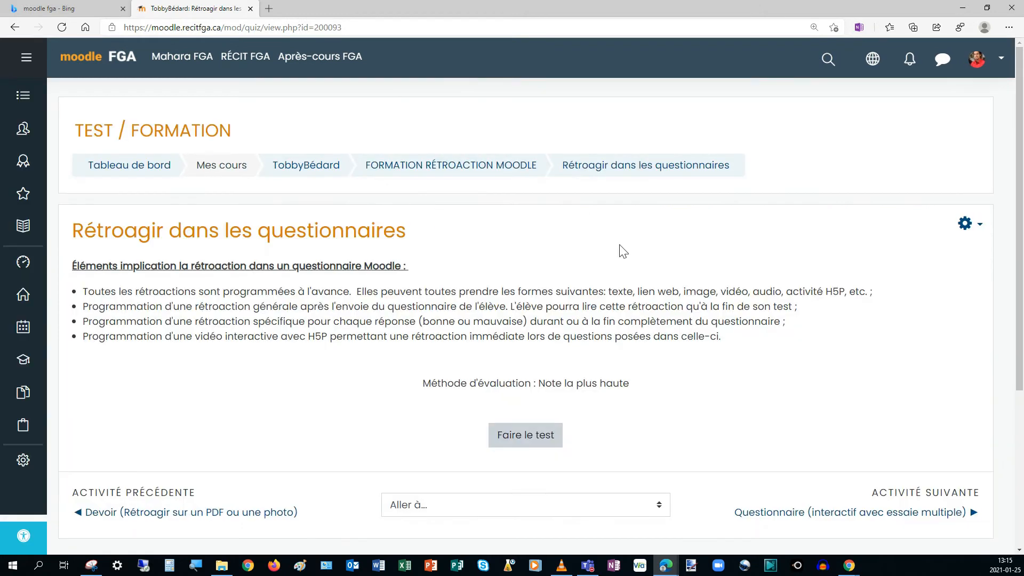
pyautogui.click(967, 224)
pyautogui.click(842, 248)
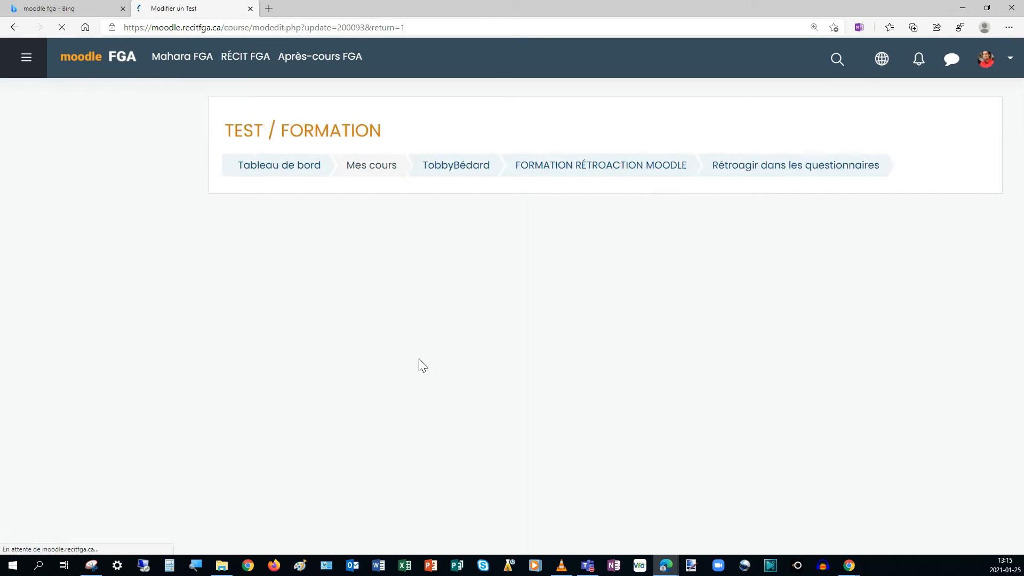
pyautogui.scroll(-8, 423, 355)
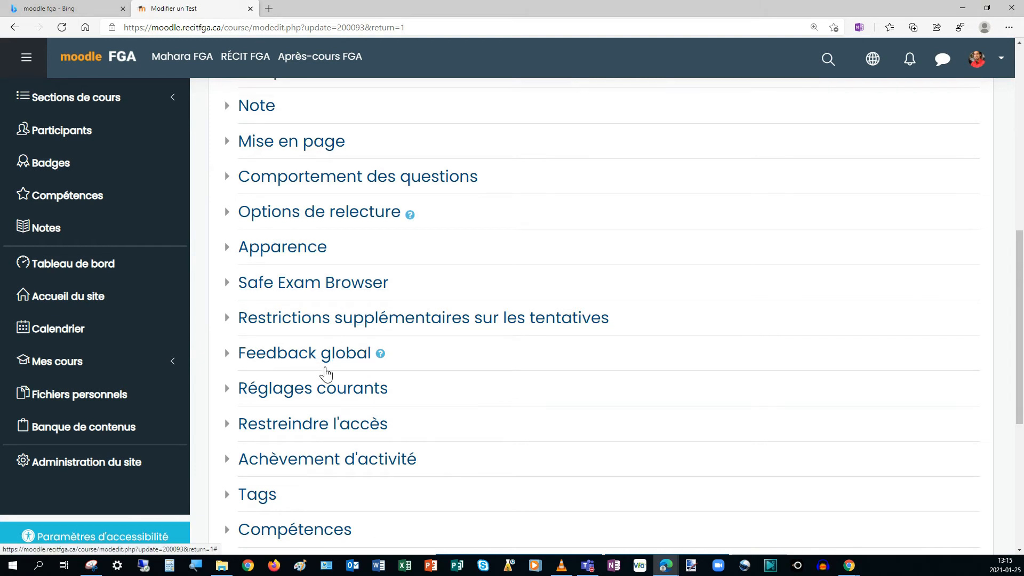
pyautogui.click(326, 366)
pyautogui.scroll(-5, 327, 366)
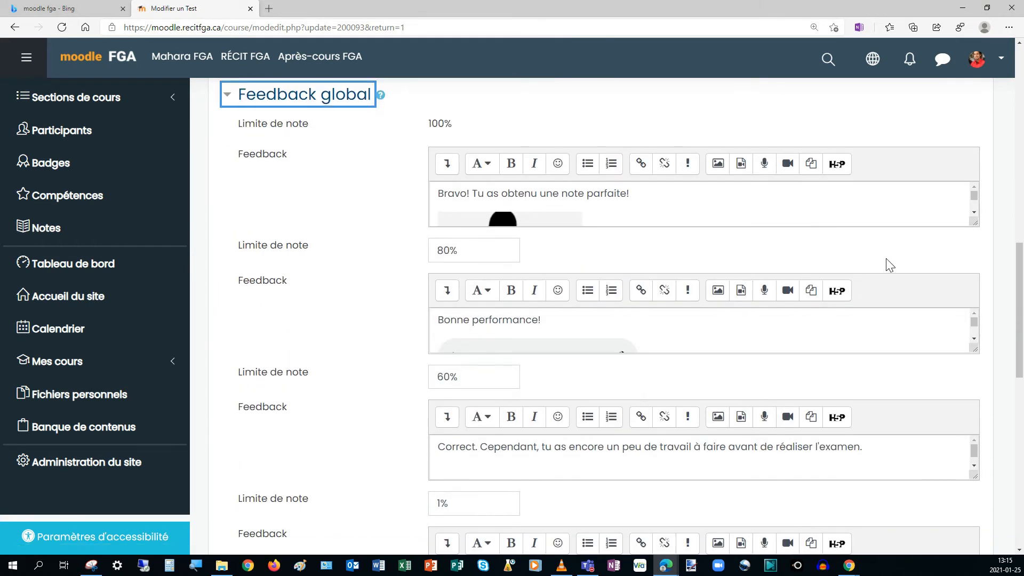
# - Enlarge the feedback editor for the 100% grade boundary and examine its full message and image
pyautogui.moveTo(966, 254); pyautogui.dragTo(965, 398)
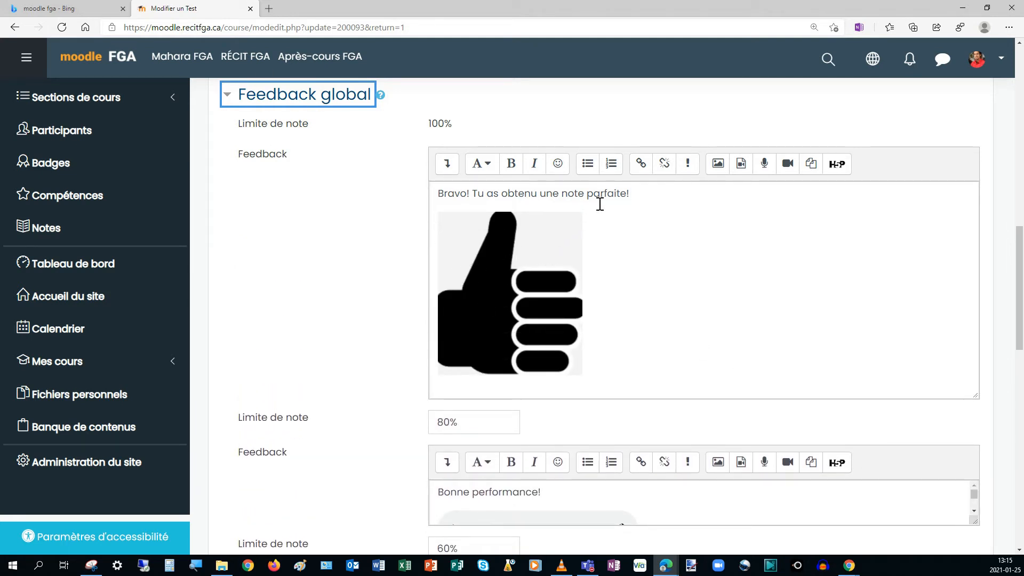
pyautogui.moveTo(439, 193); pyautogui.dragTo(612, 281)
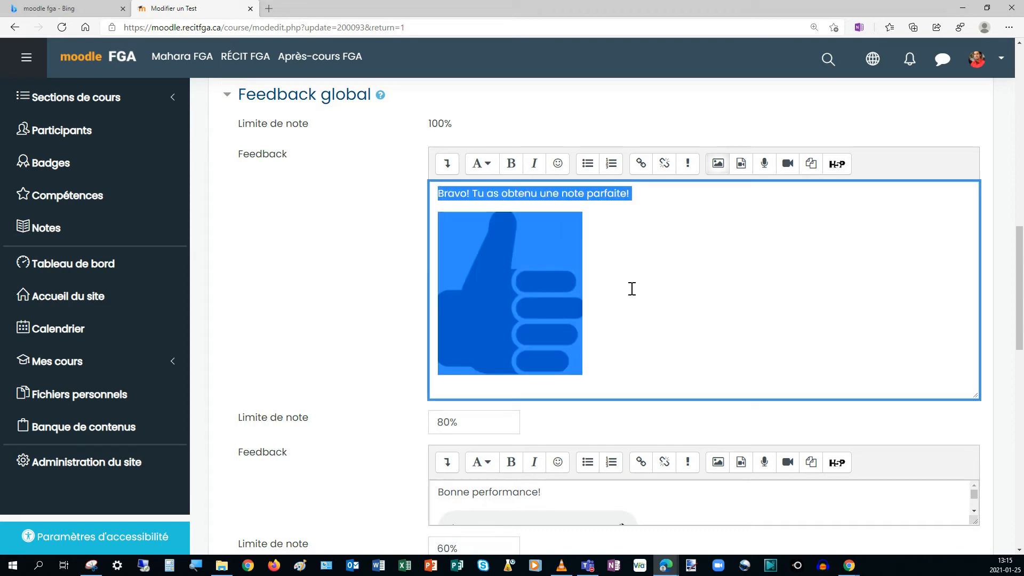
pyautogui.click(329, 179)
pyautogui.moveTo(423, 128); pyautogui.dragTo(446, 128)
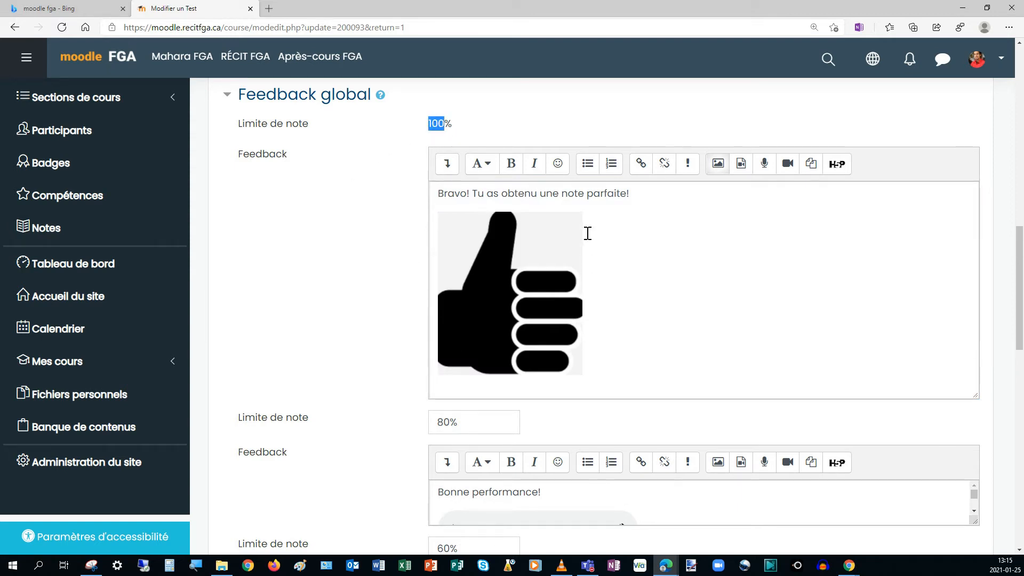
pyautogui.moveTo(444, 195); pyautogui.dragTo(649, 195)
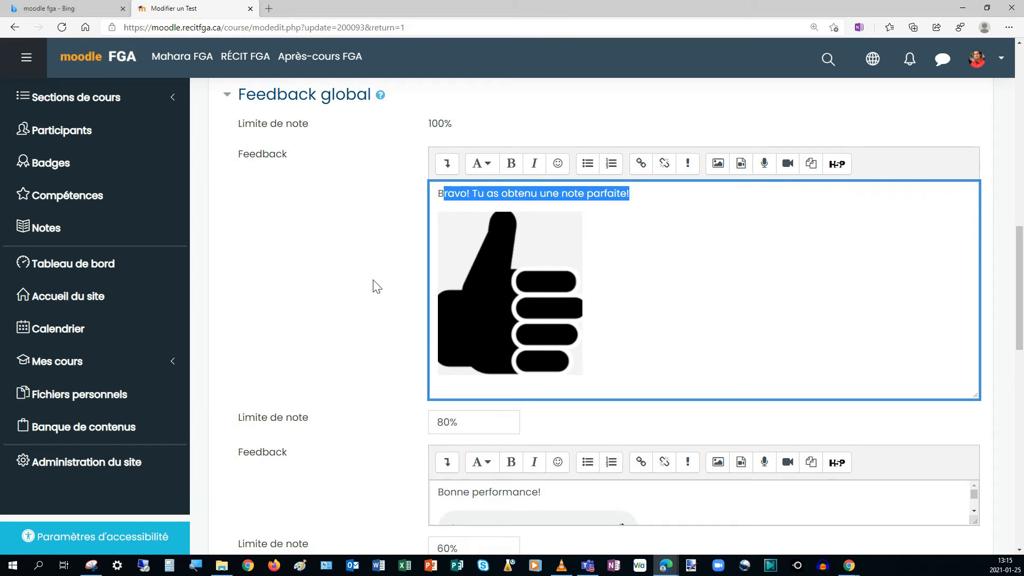
# - Show the complete set of editing tools for the 100% feedback text and examine the media insertion options
pyautogui.click(703, 193)
pyautogui.click(447, 164)
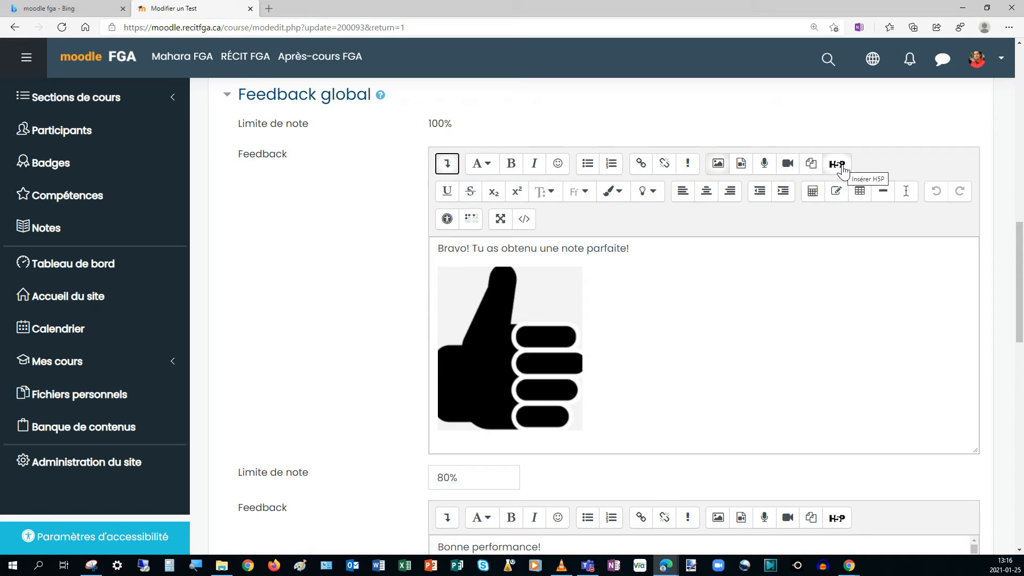
pyautogui.click(628, 268)
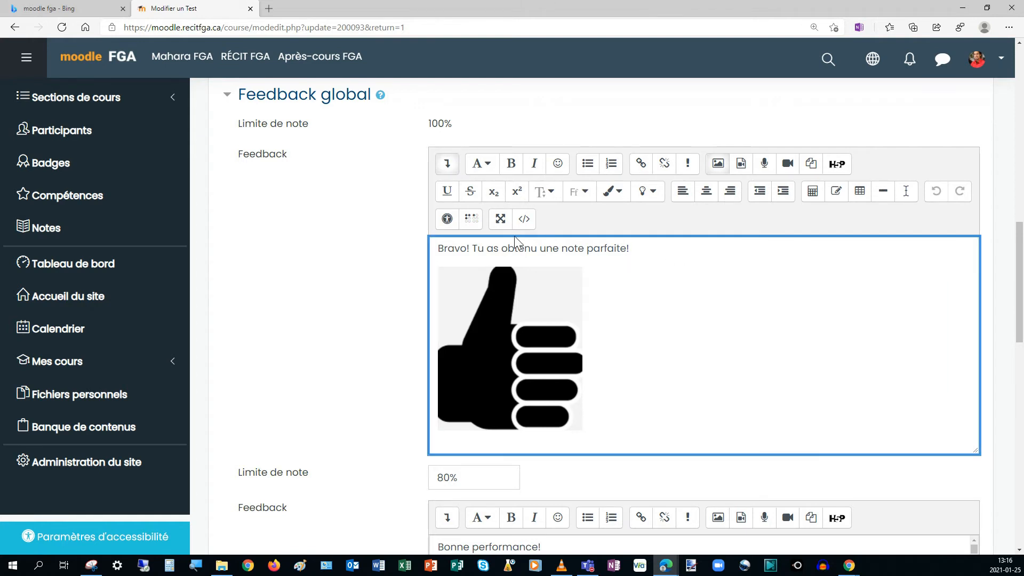
# - Enlarge the feedback editor for the 60% grade boundary to view its whole content
pyautogui.scroll(-5, 516, 241)
pyautogui.scroll(-5, 454, 347)
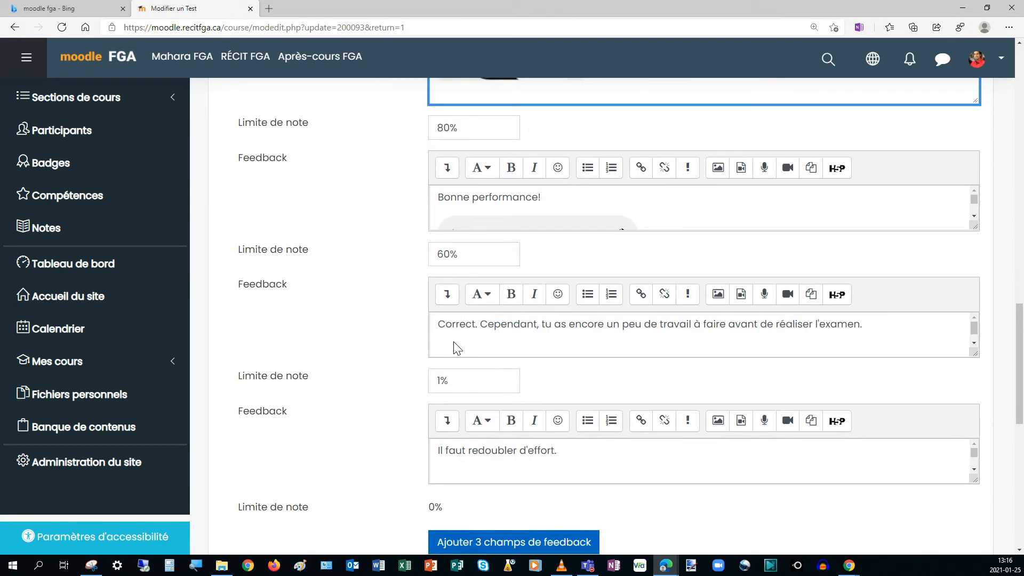
pyautogui.moveTo(978, 189); pyautogui.dragTo(978, 337)
pyautogui.moveTo(976, 186); pyautogui.dragTo(963, 394)
pyautogui.click(735, 265)
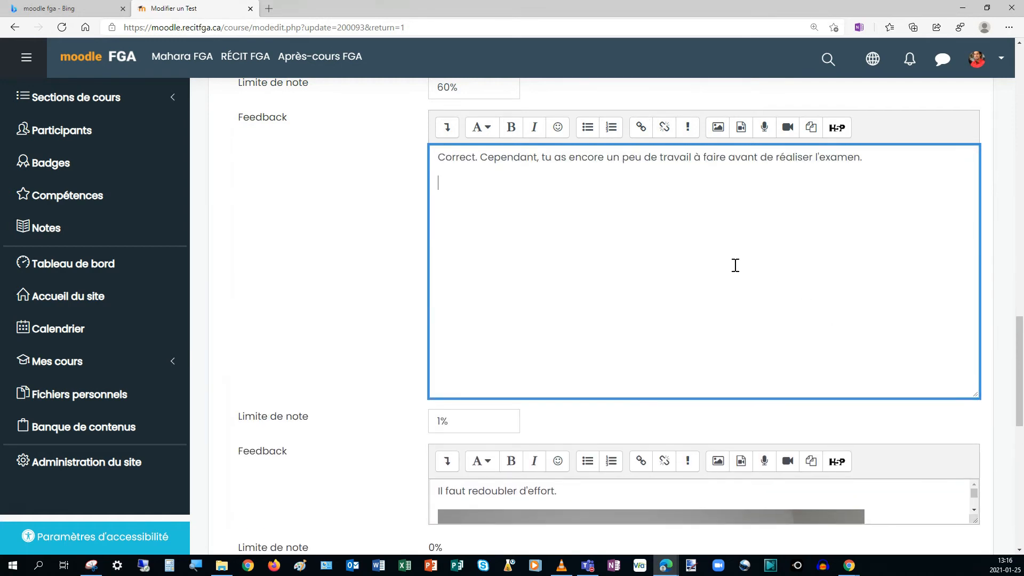
# - Enlarge the feedback editor for the 80% grade boundary to view its message and audio player
pyautogui.scroll(5, 736, 265)
pyautogui.click(976, 319)
pyautogui.moveTo(974, 315); pyautogui.dragTo(975, 481)
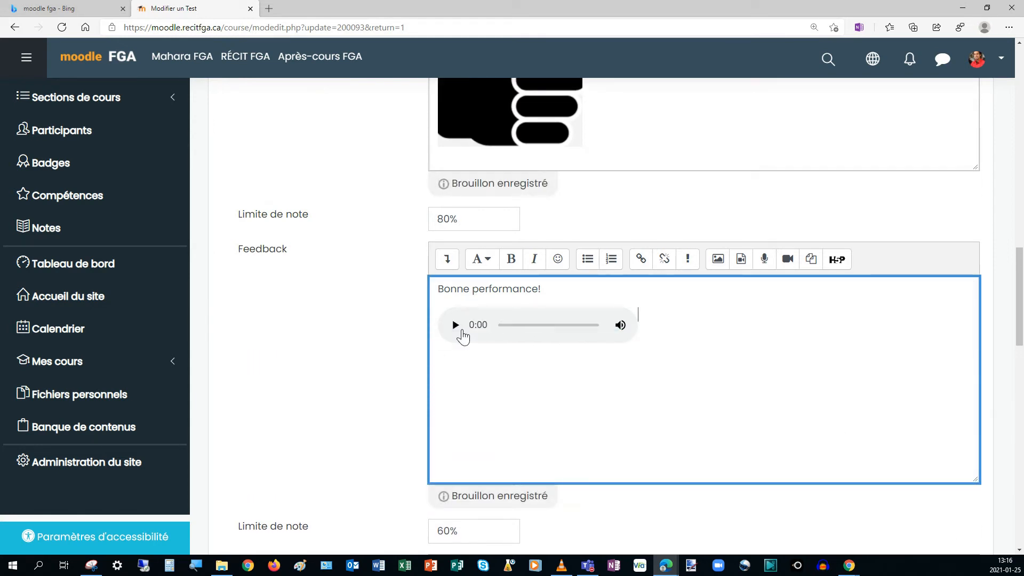
# - Examine the feedback message entered below the 60% grade boundary, highlighting the end of its sentence
pyautogui.scroll(-5, 526, 365)
pyautogui.click(578, 388)
pyautogui.moveTo(862, 341); pyautogui.dragTo(813, 342)
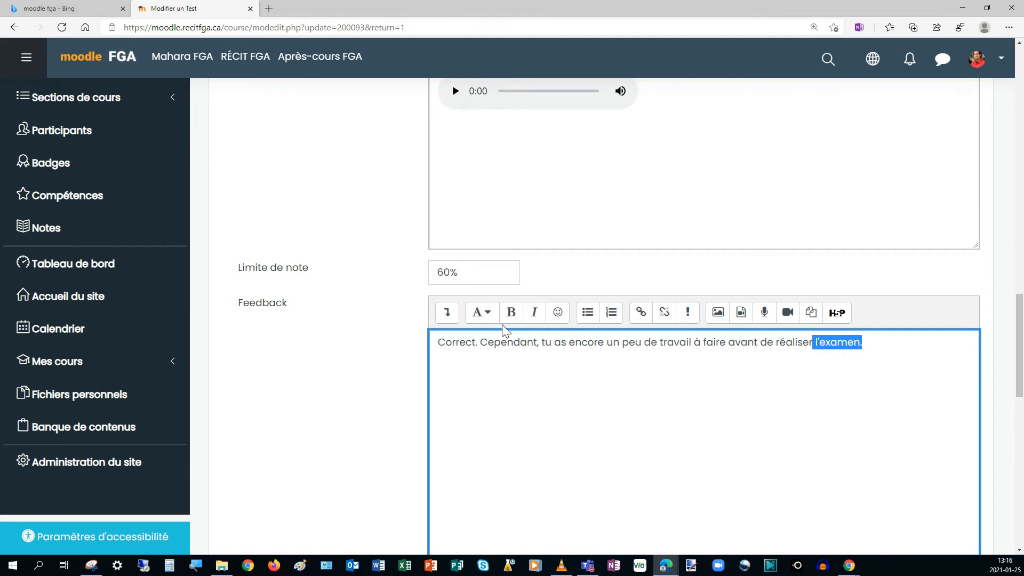
# - Save the quiz settings and return to the course page
pyautogui.scroll(-7, 512, 328)
pyautogui.scroll(-3, 509, 312)
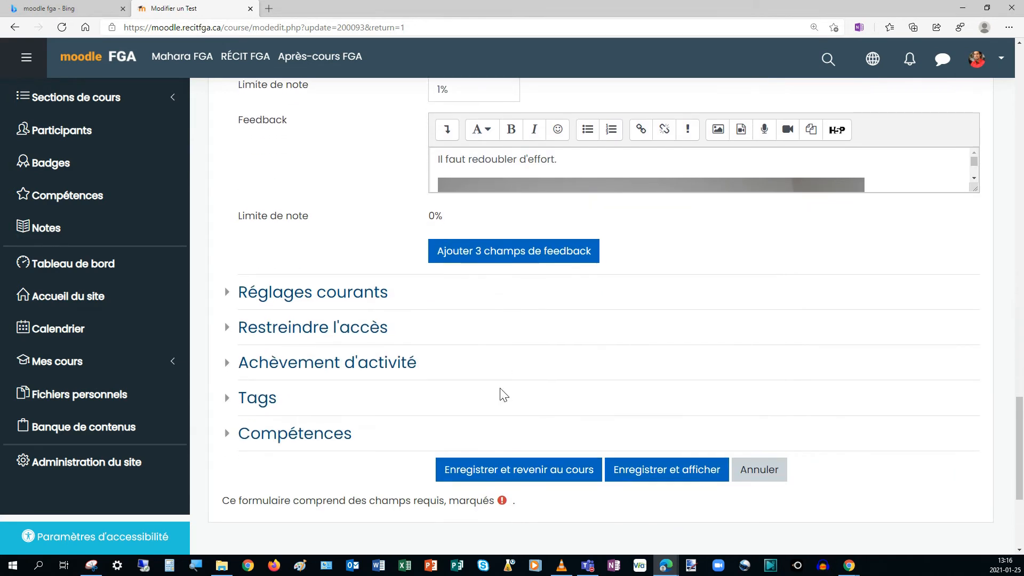
pyautogui.click(520, 469)
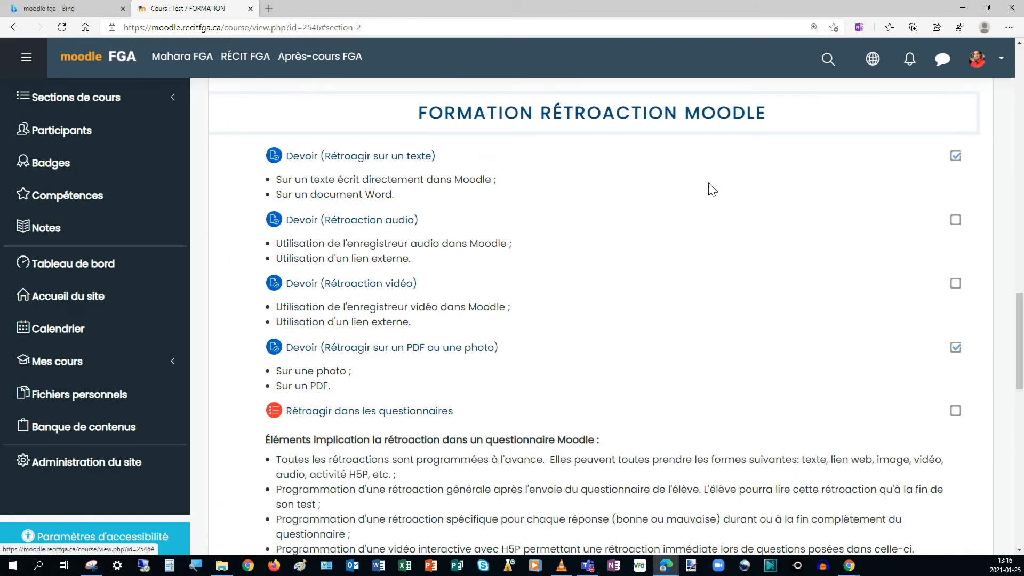
# - Open the "Rétroagir dans les questionnaires" quiz and start a preview attempt
pyautogui.click(417, 415)
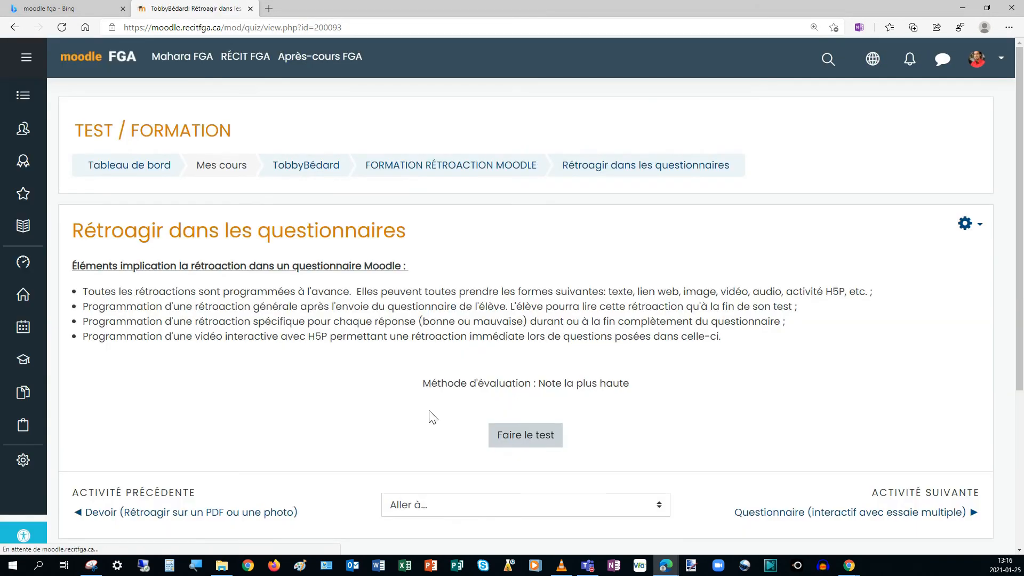
pyautogui.click(967, 228)
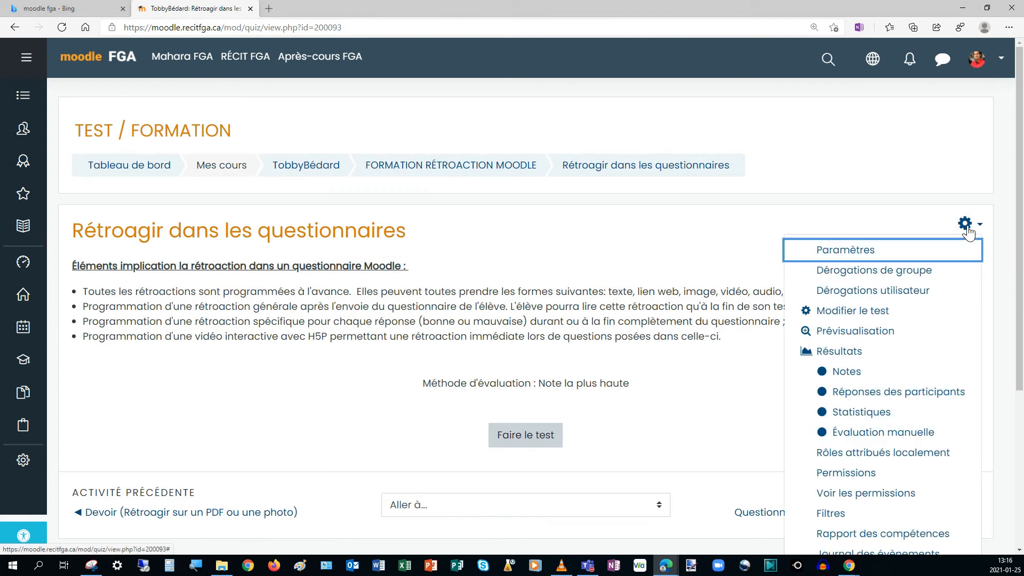
pyautogui.click(851, 331)
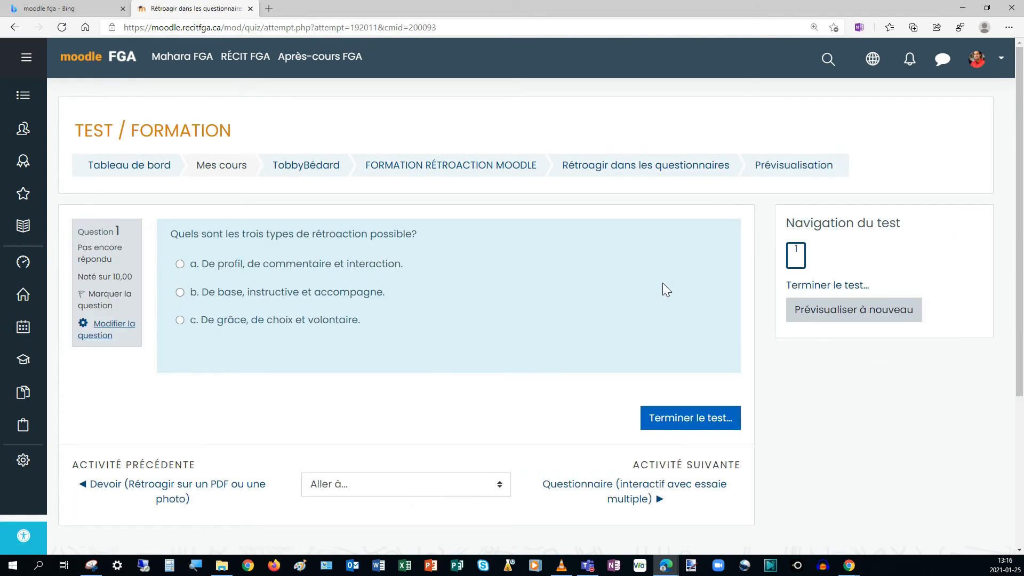
# - Answer question 1 with "De grâce, de choix et volontaire", finish the attempt and submit it with confirmation
pyautogui.click(179, 320)
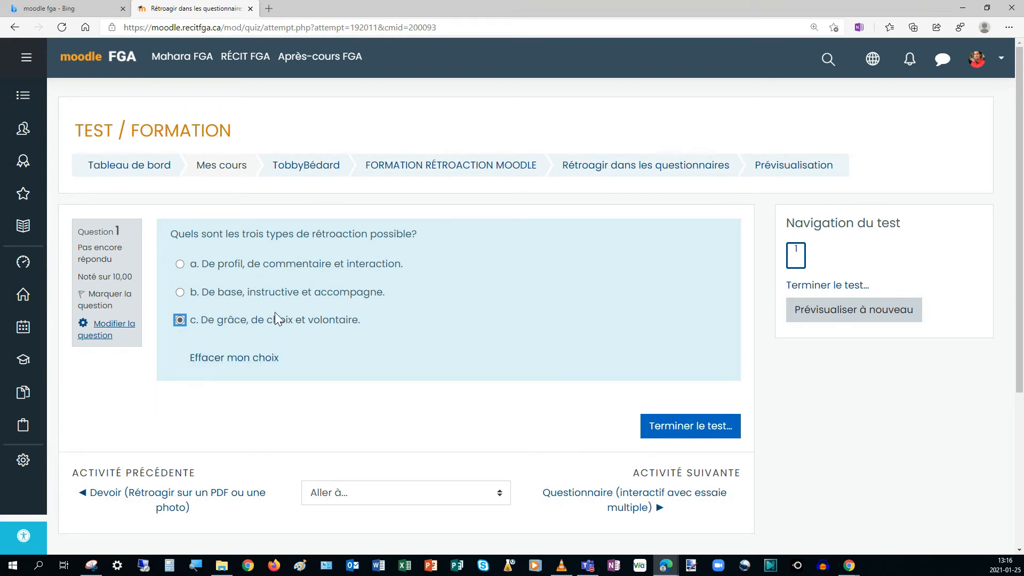
pyautogui.click(663, 429)
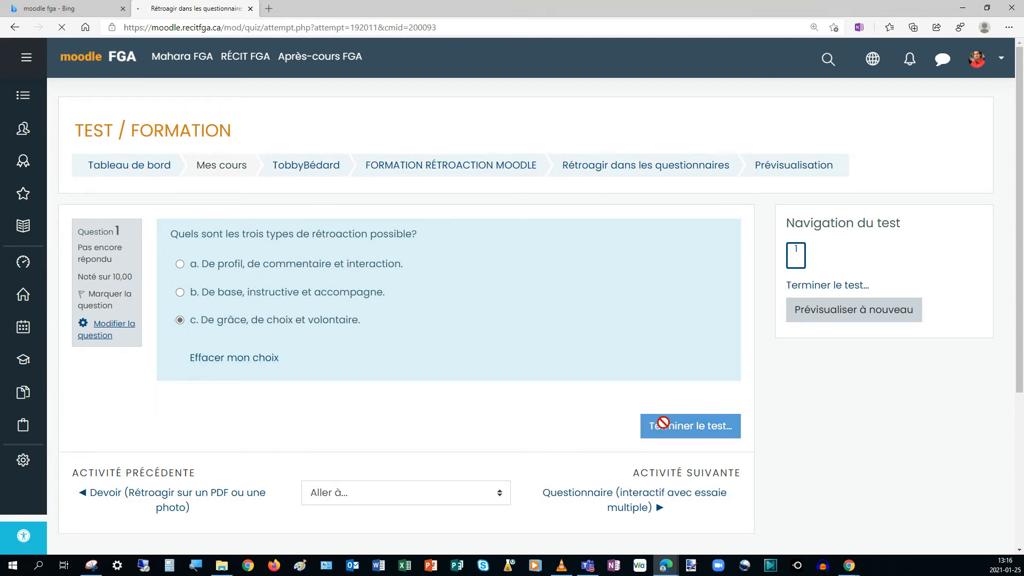
pyautogui.click(395, 447)
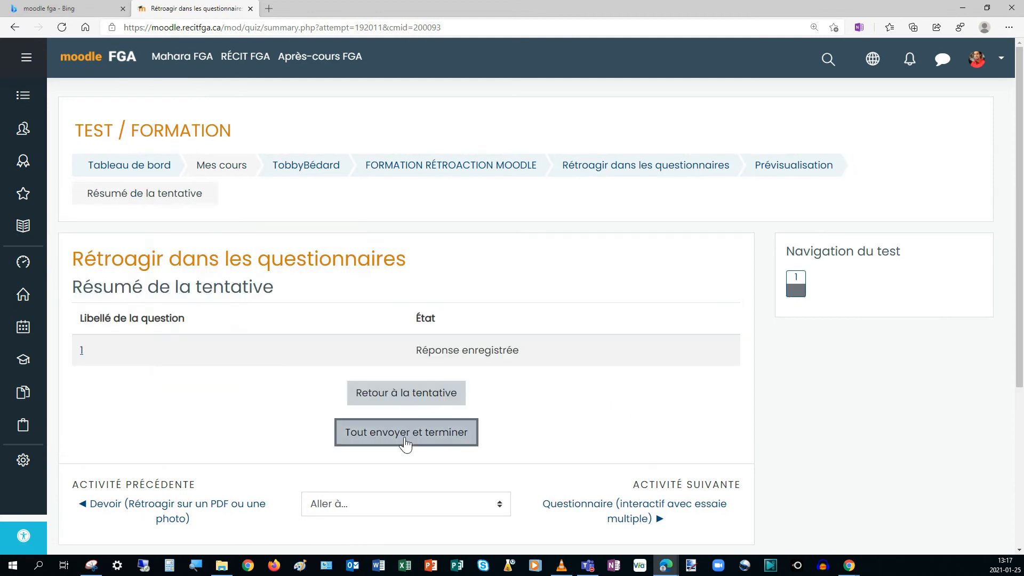
pyautogui.click(510, 392)
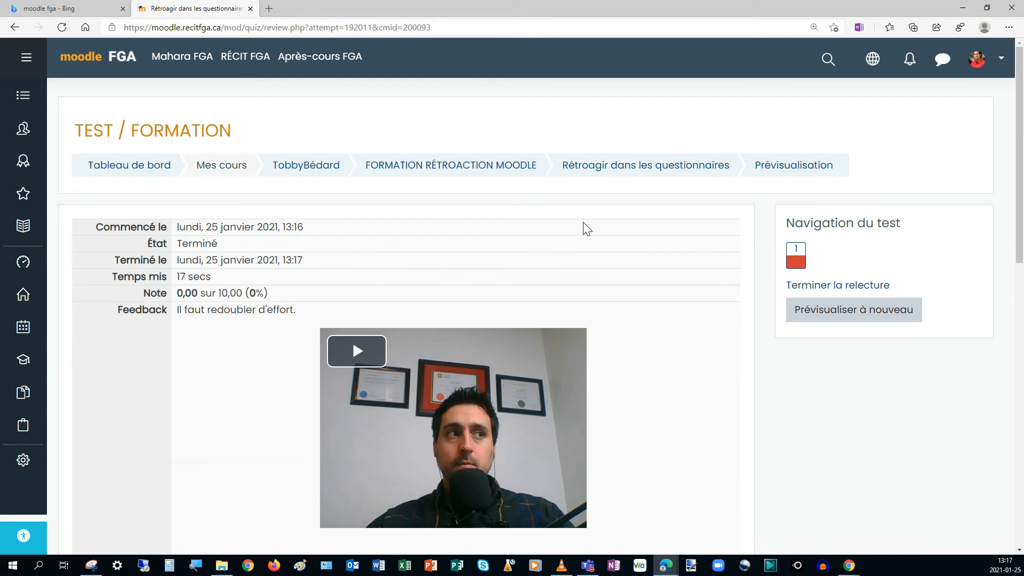
# - Examine the overall feedback on the attempt review, including its message and embedded video
pyautogui.moveTo(182, 243); pyautogui.dragTo(279, 320)
pyautogui.click(251, 296)
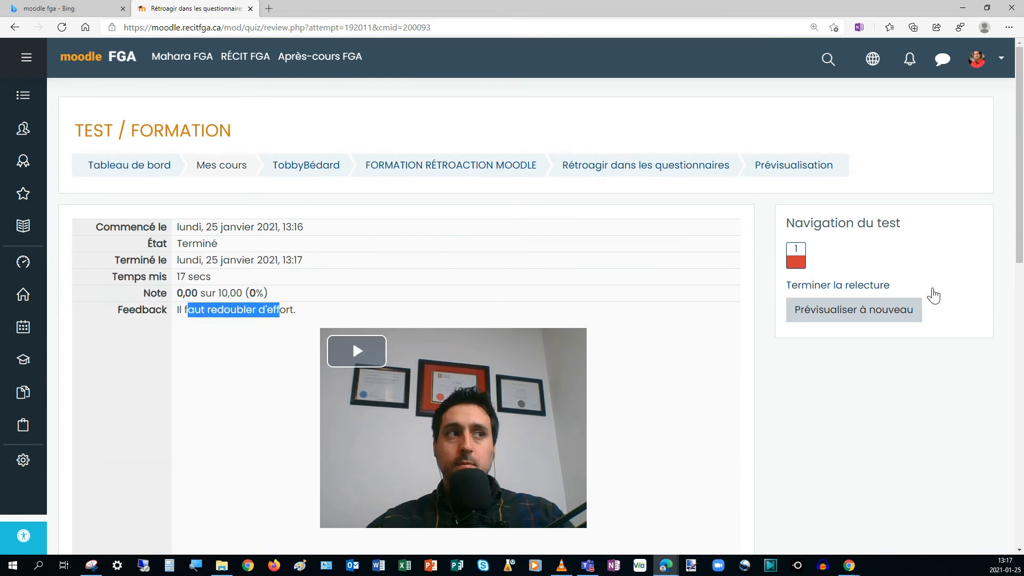
pyautogui.moveTo(1018, 189); pyautogui.dragTo(1019, 242)
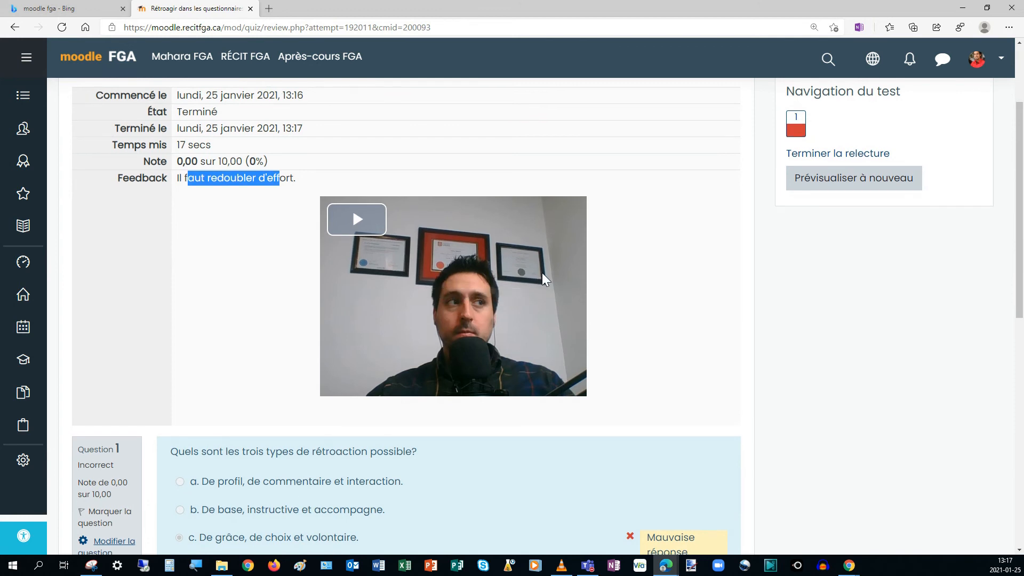
# - Examine question 1's answer-specific feedback, general feedback with its link, and correct answer, then return to the attempt summary
pyautogui.scroll(-5, 554, 277)
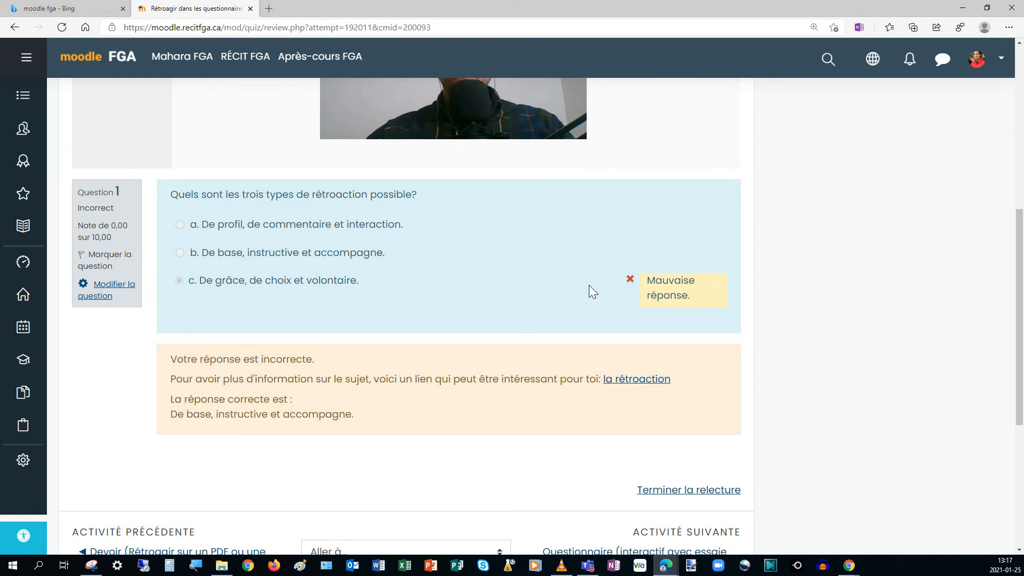
pyautogui.moveTo(177, 361); pyautogui.dragTo(377, 421)
pyautogui.click(397, 421)
pyautogui.moveTo(364, 413); pyautogui.dragTo(174, 359)
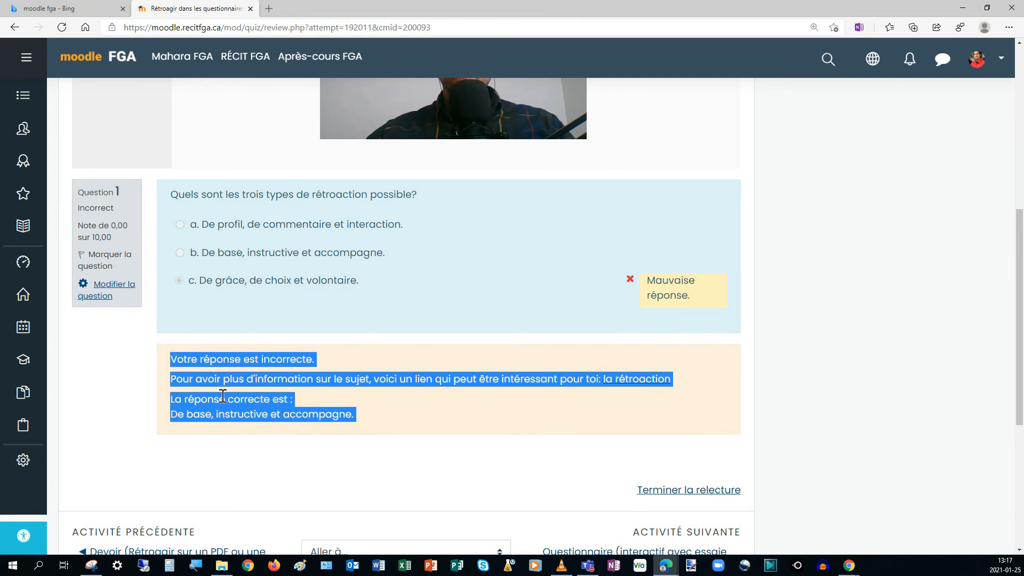
pyautogui.click(484, 412)
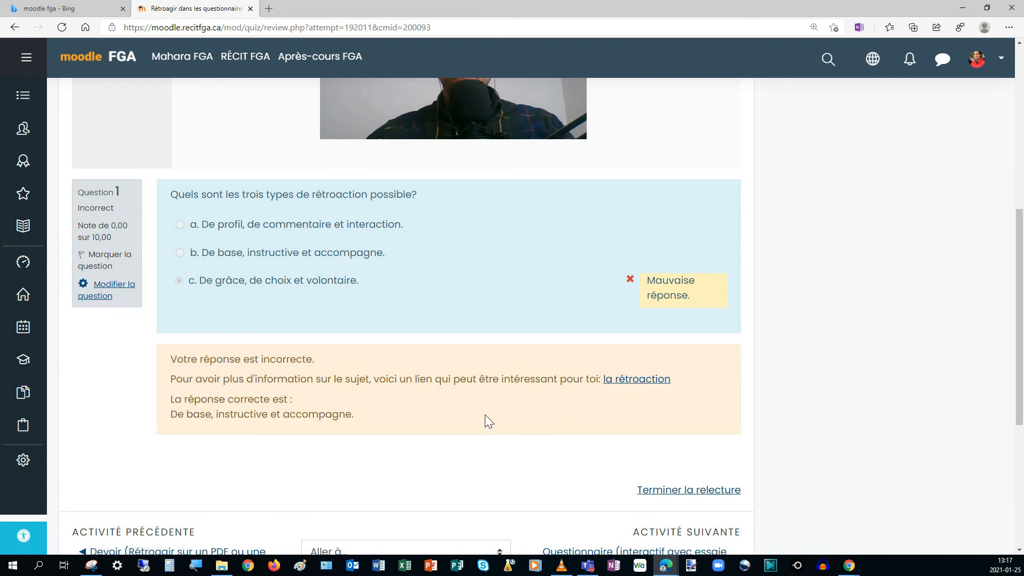
pyautogui.moveTo(173, 420); pyautogui.dragTo(358, 421)
pyautogui.click(463, 466)
pyautogui.scroll(5, 427, 285)
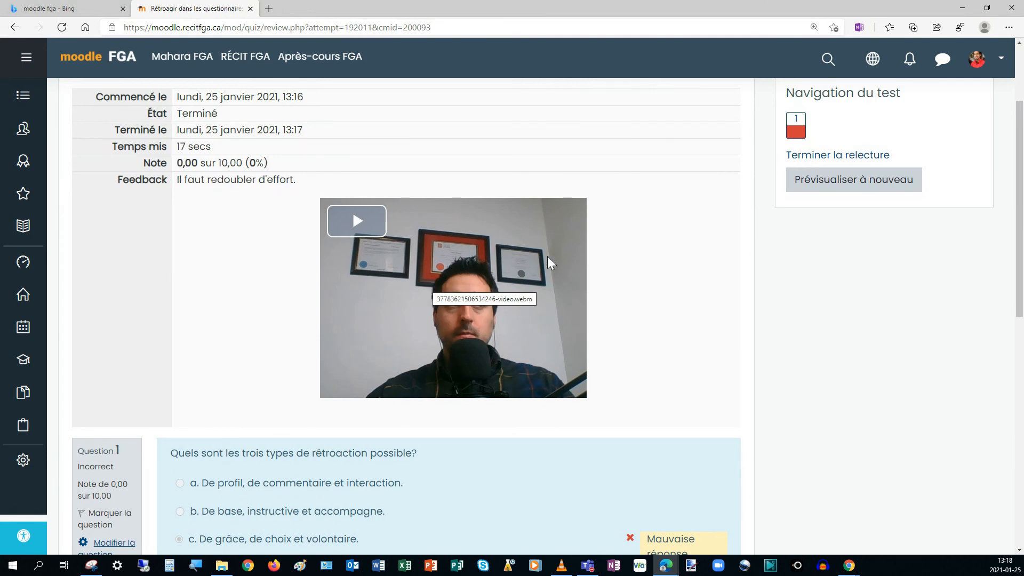
pyautogui.scroll(3, 655, 235)
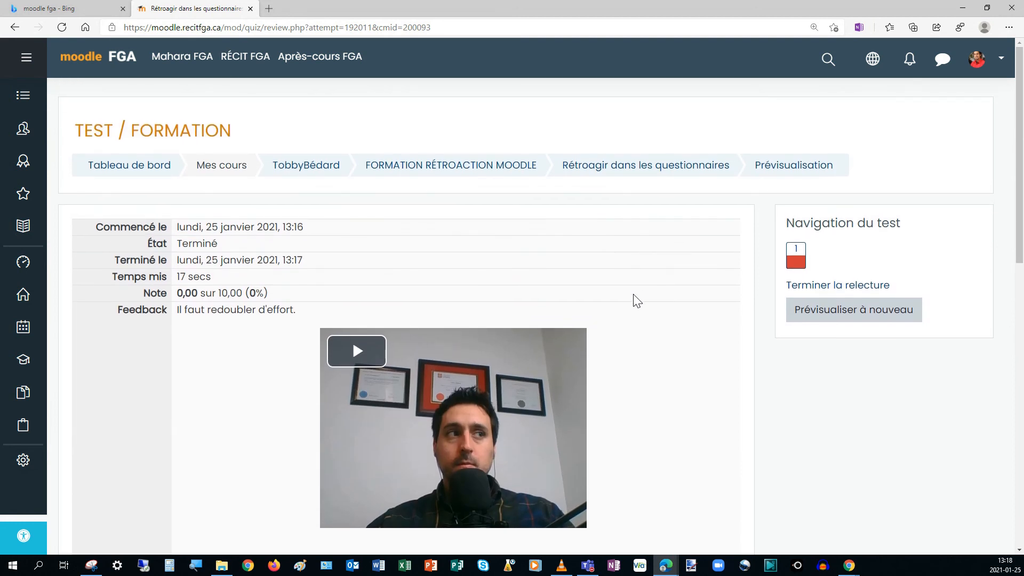